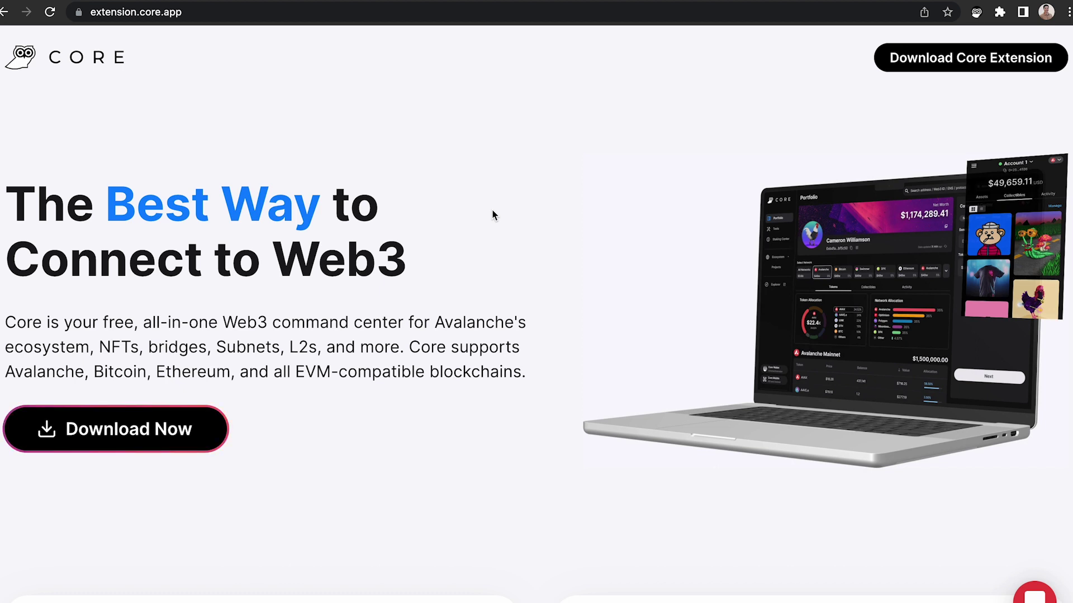
Step: Copy Wallet 1's address from the Core extension popup
left_click(976, 12)
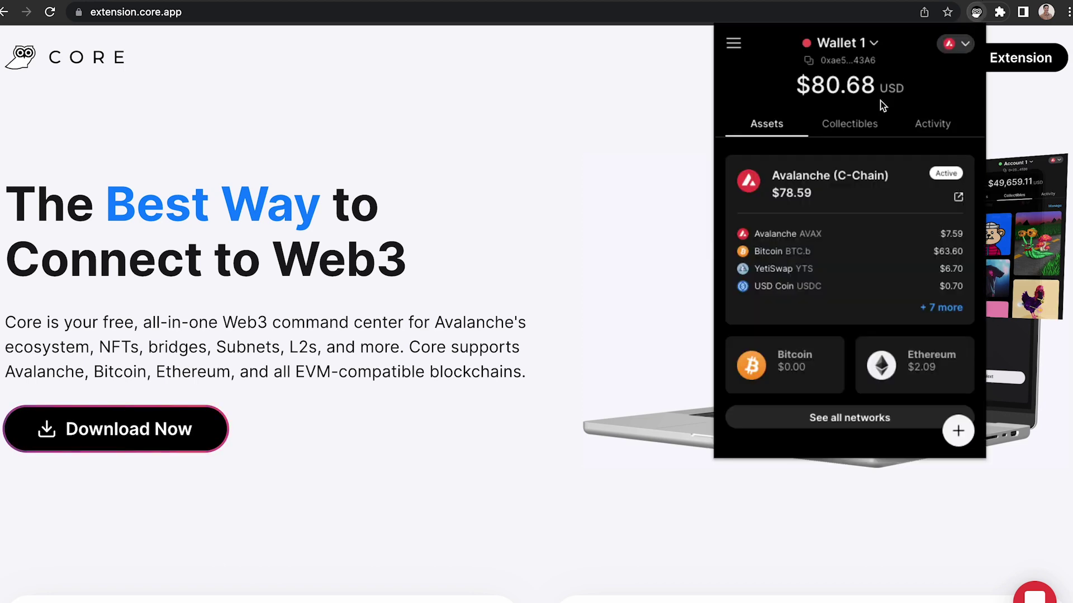
left_click(807, 61)
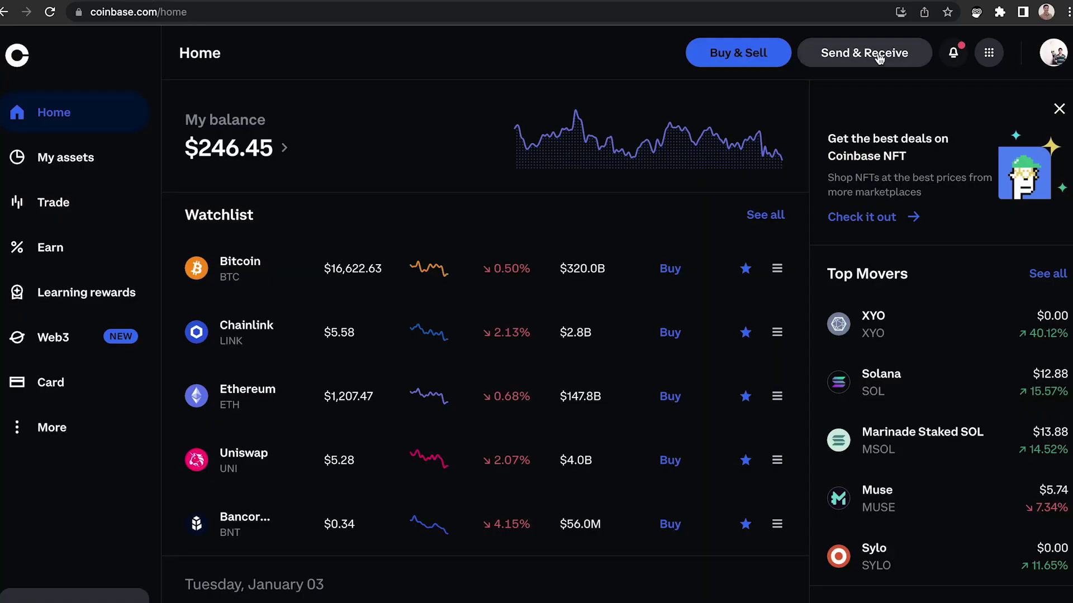
Step: Prepare a 10 USDC send from USD Coin to the pasted Core wallet address
left_click(879, 58)
left_click(527, 312)
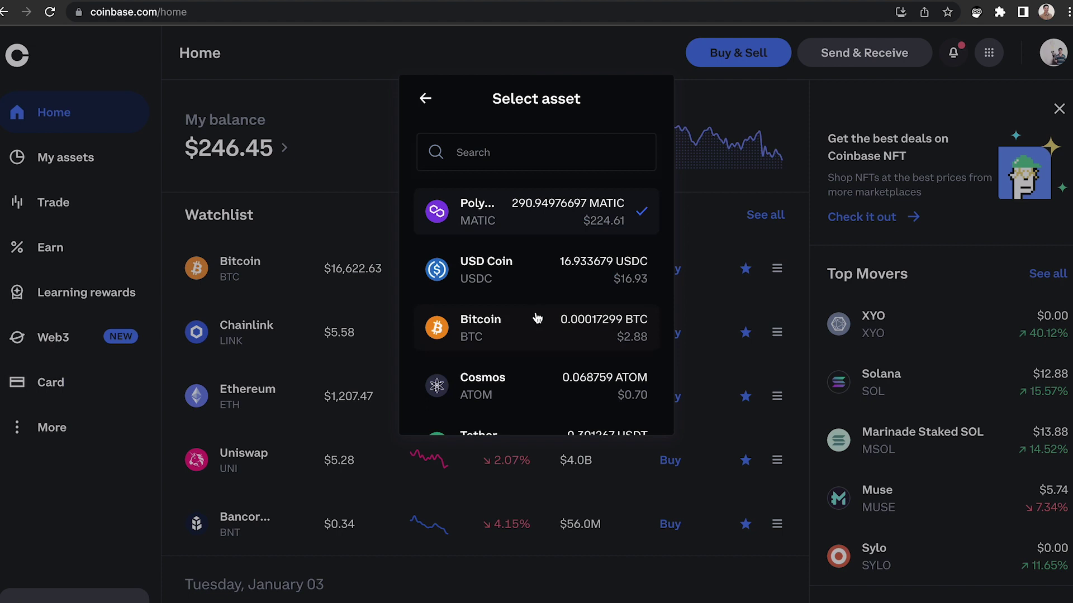
left_click(497, 263)
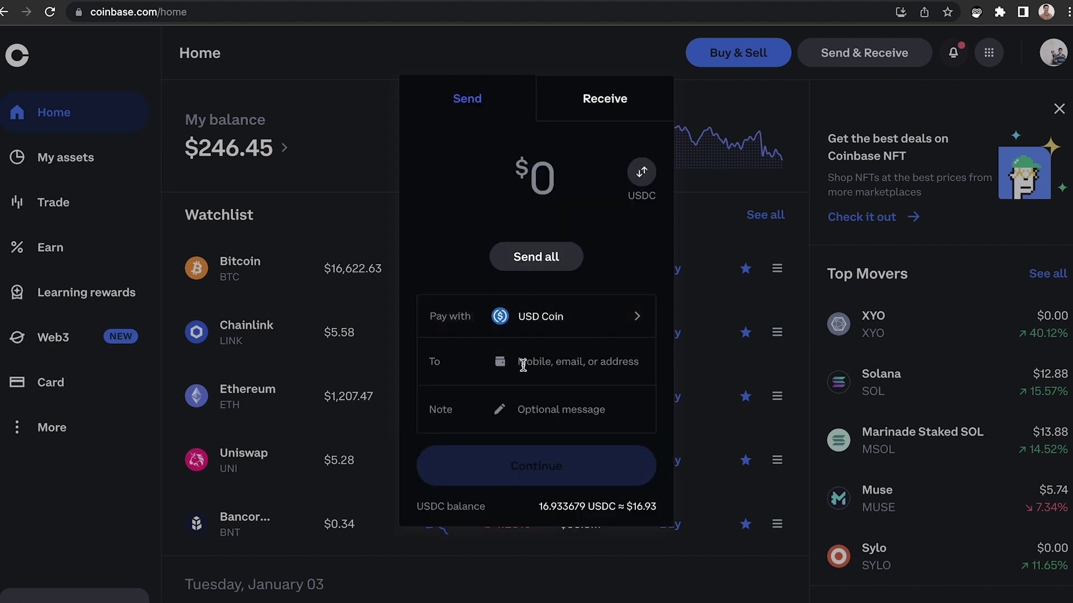
key("ctrl+v")
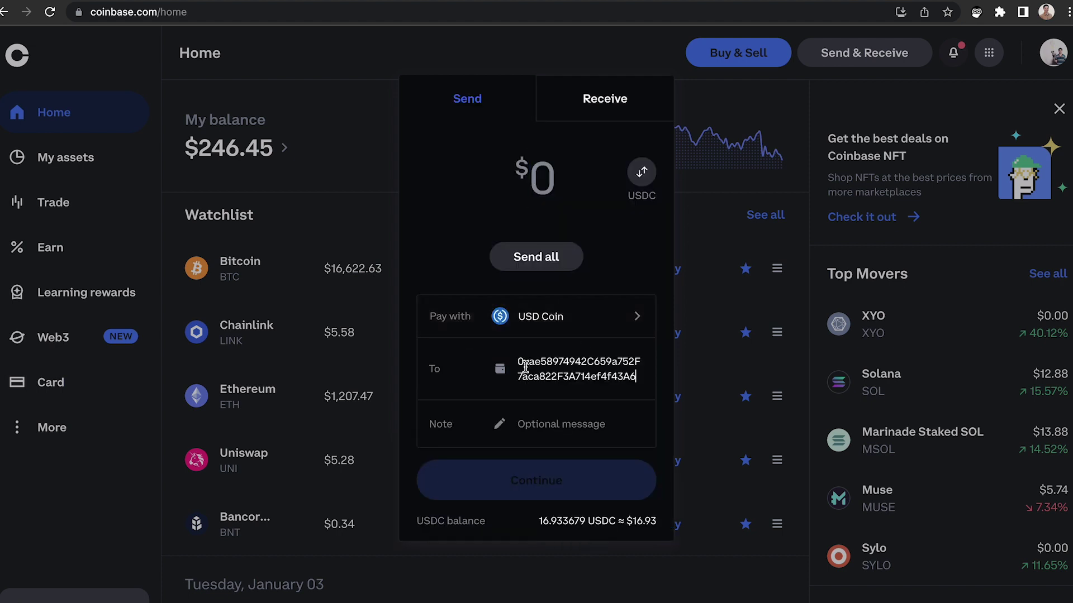
left_click(550, 171)
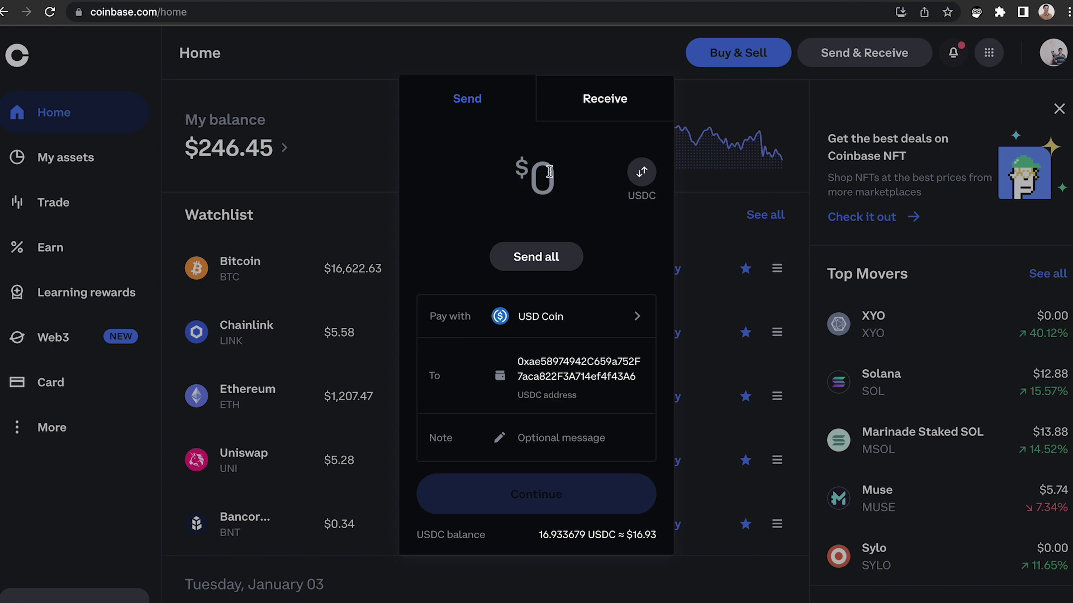
type("10")
left_click(575, 494)
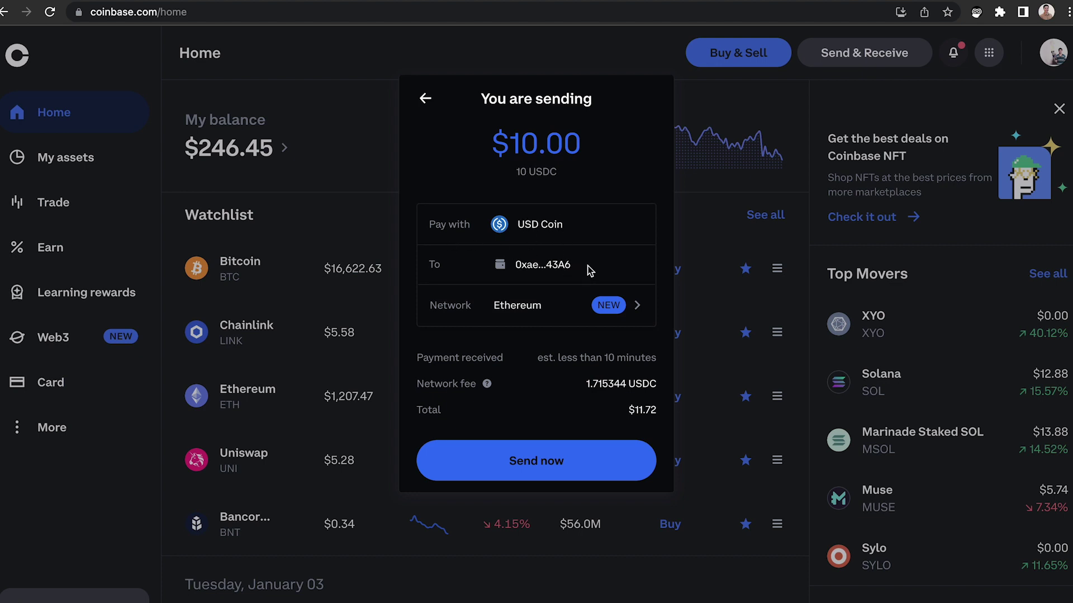
Step: Route the USDC send over Avalanche C-Chain, lowering the fee to 0.012127 USDC
left_click(507, 312)
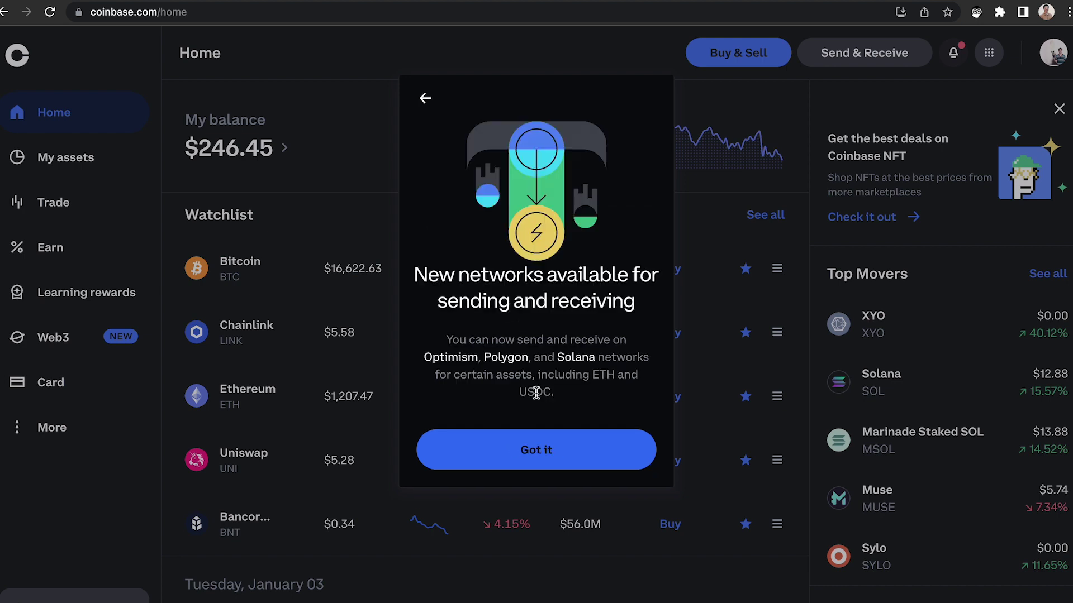
left_click(556, 444)
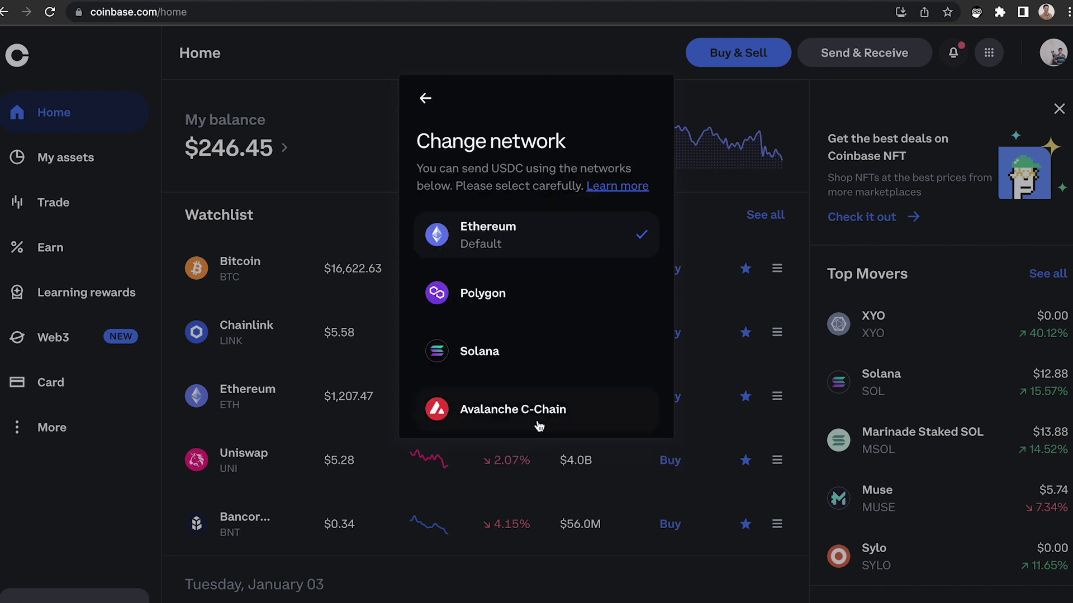
left_click(527, 424)
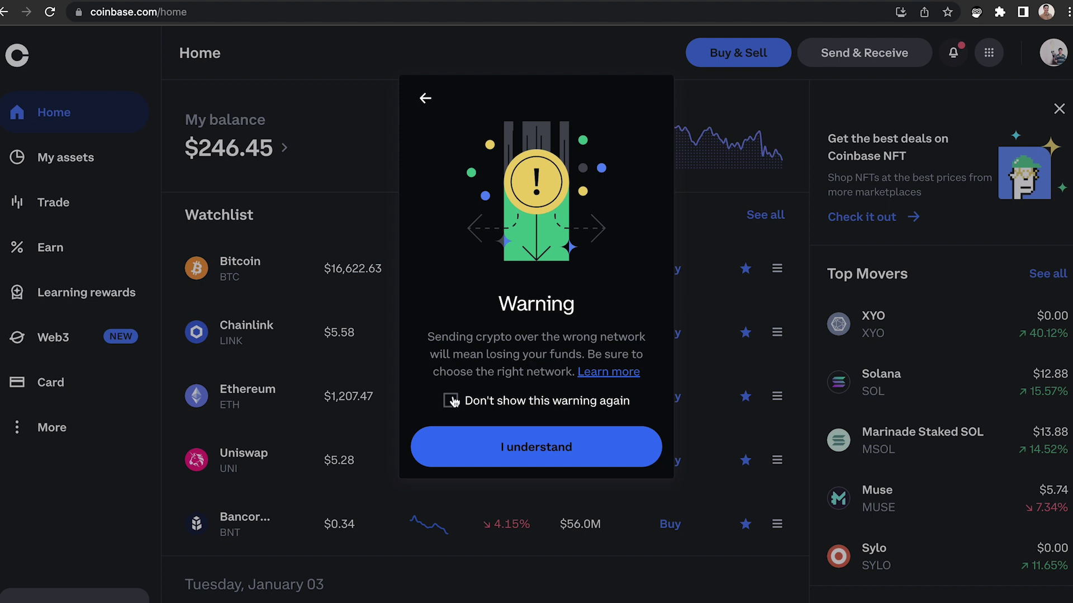
left_click(550, 448)
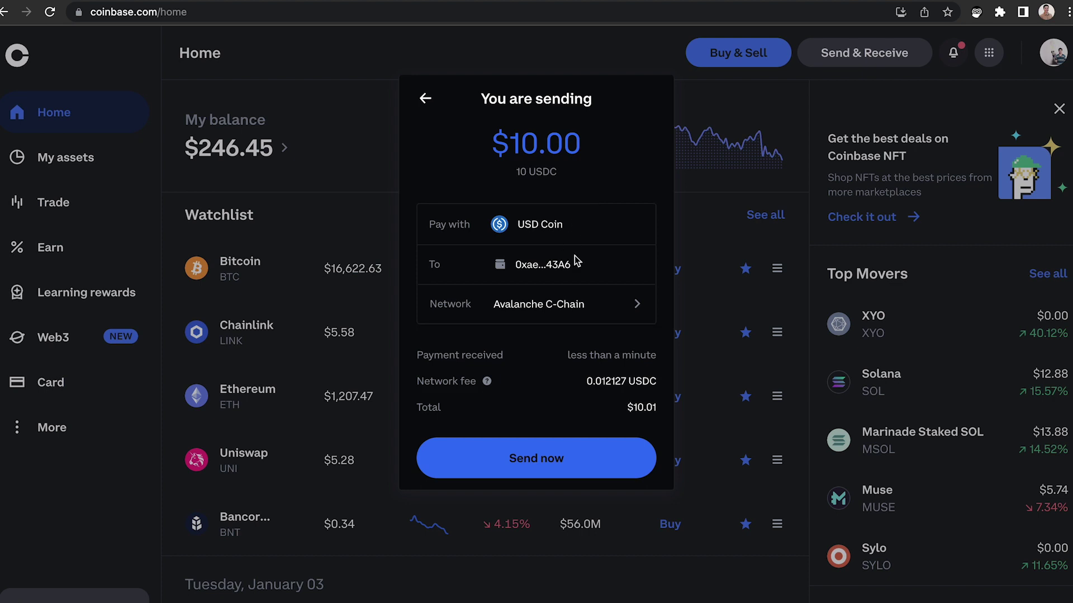
left_click(976, 13)
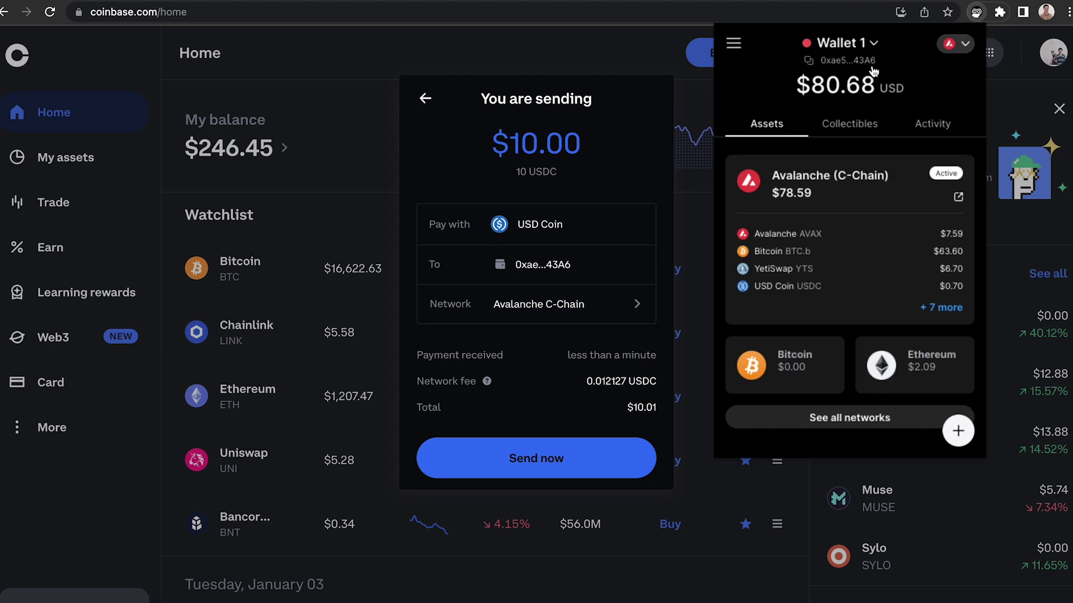
left_click(514, 332)
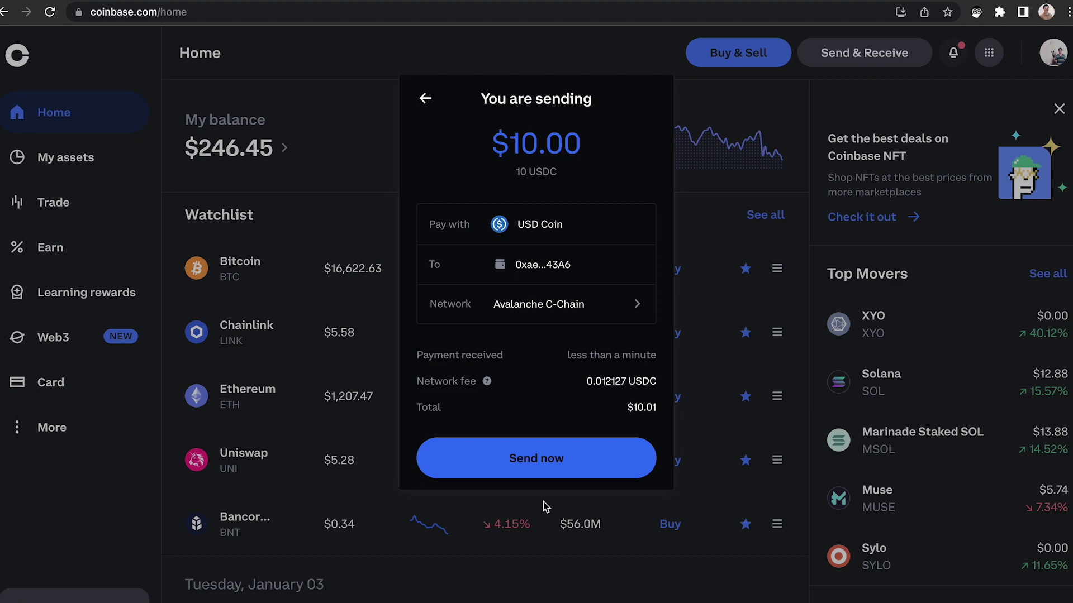
left_click(545, 461)
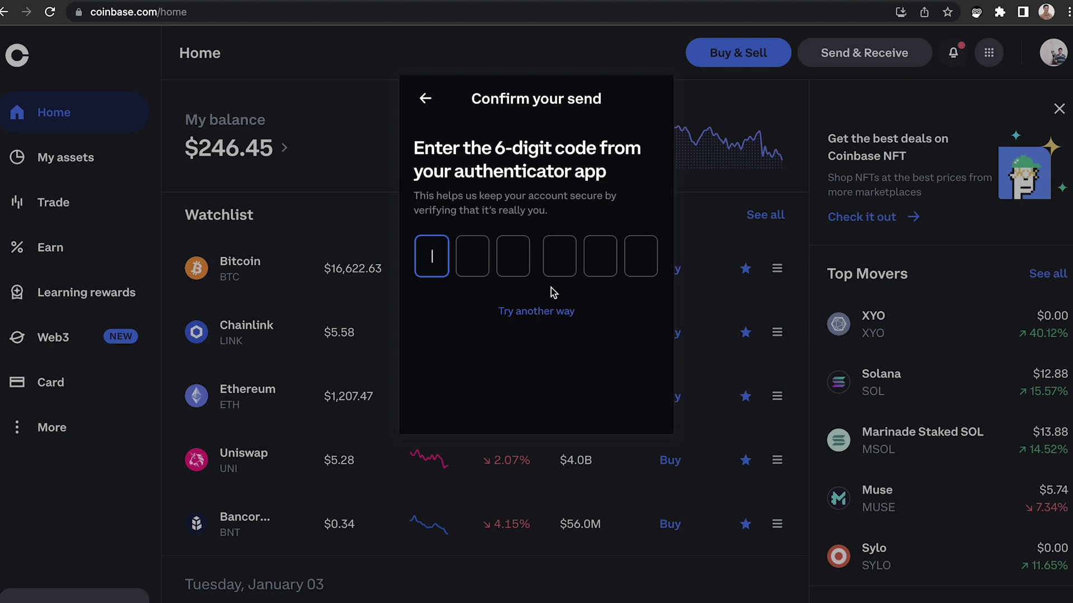
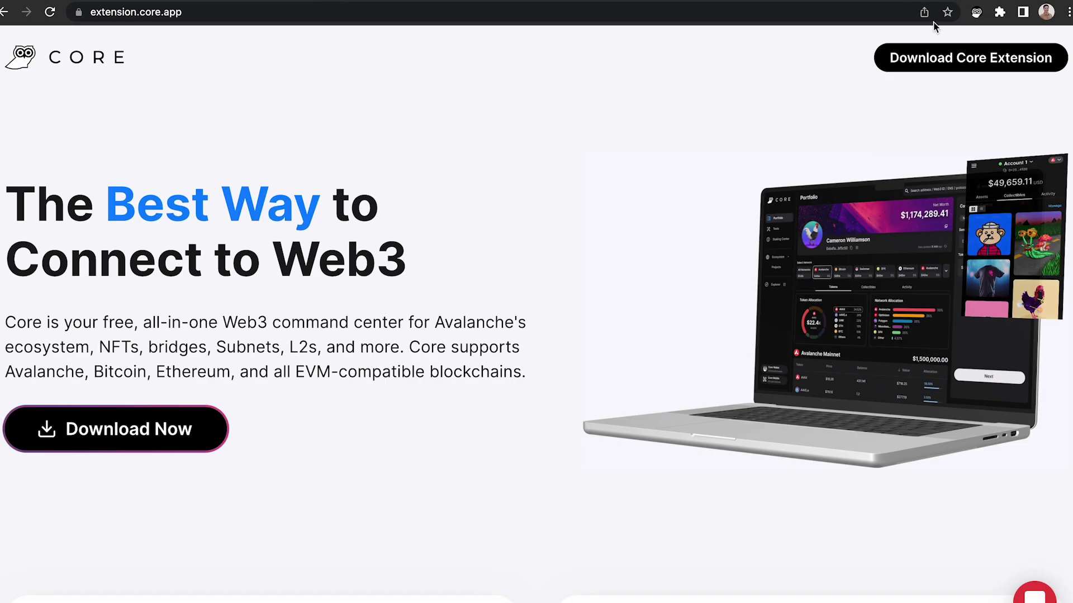
Step: Confirm the USDC arrived in Core Wallet 1, showing $10.70 USD Coin
left_click(976, 12)
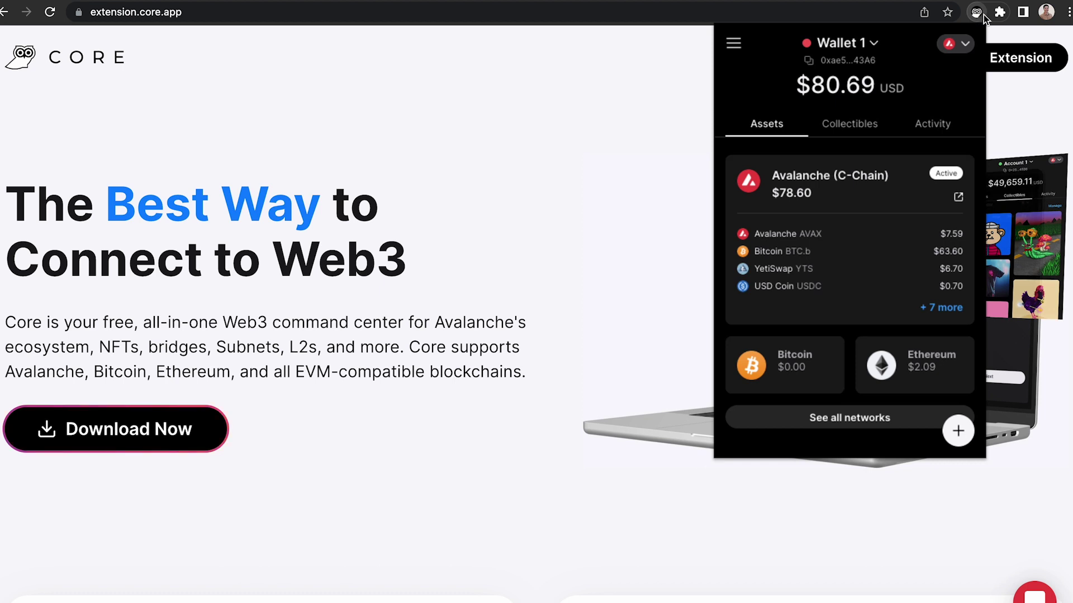
left_click(796, 291)
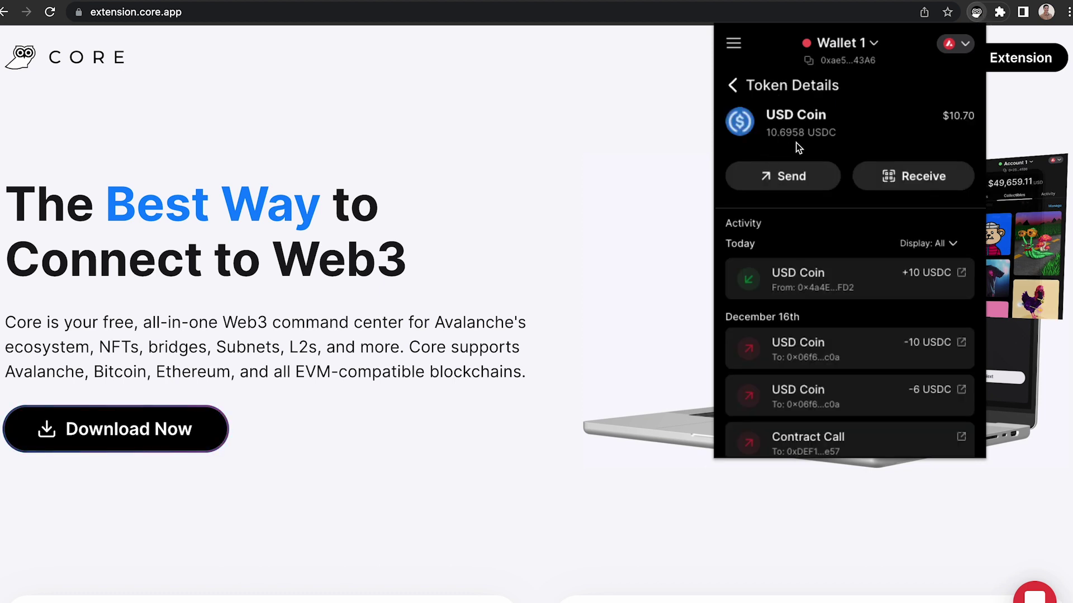
left_click(731, 87)
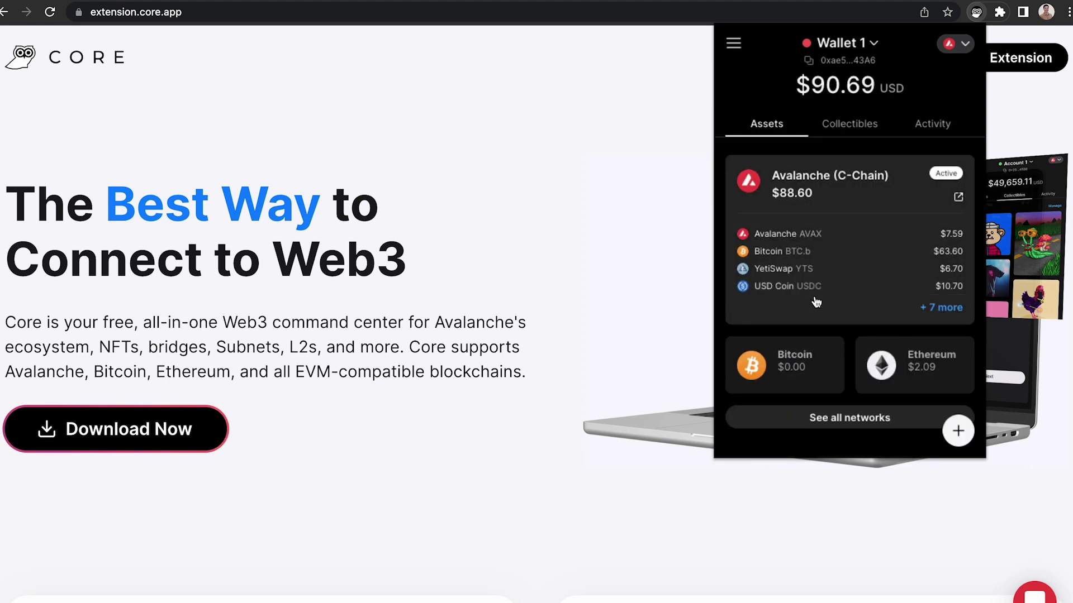
Step: Show Wallet 1's send, receive, buy, swap and bridge action menu
left_click(959, 434)
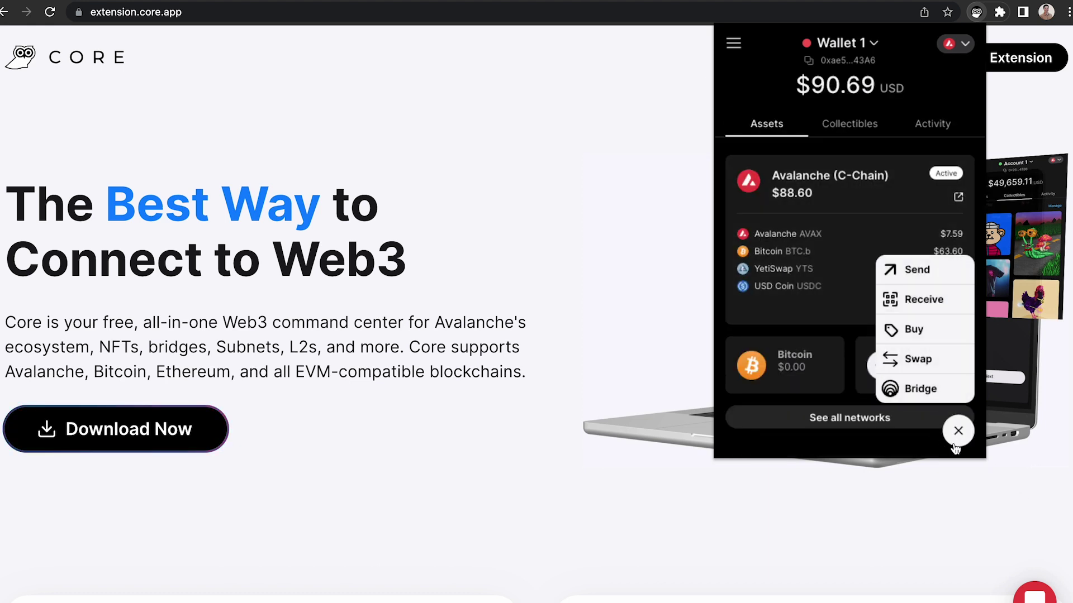
left_click(811, 315)
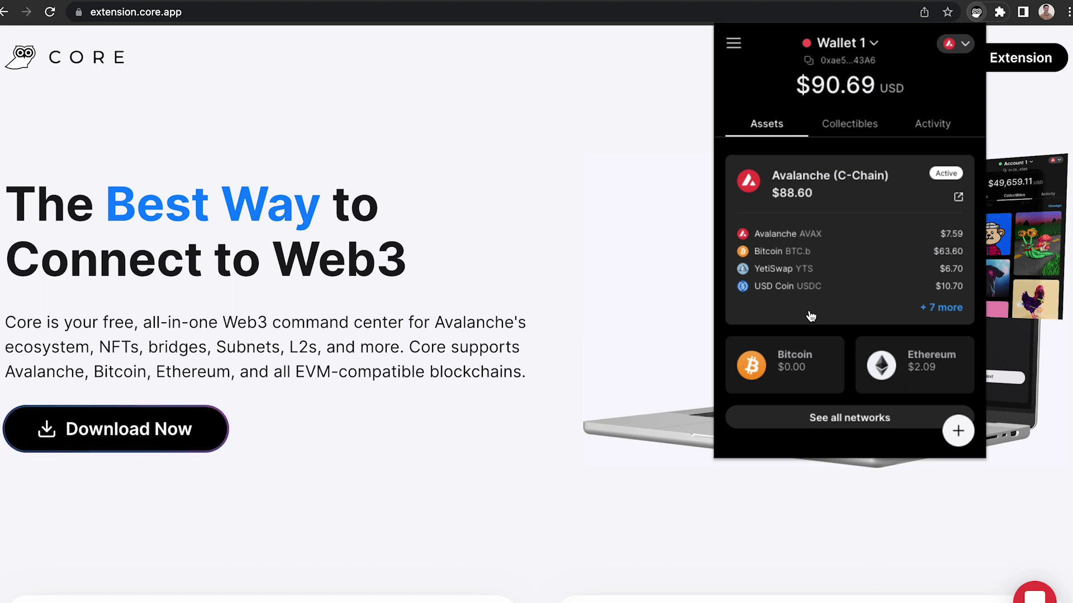
left_click(956, 441)
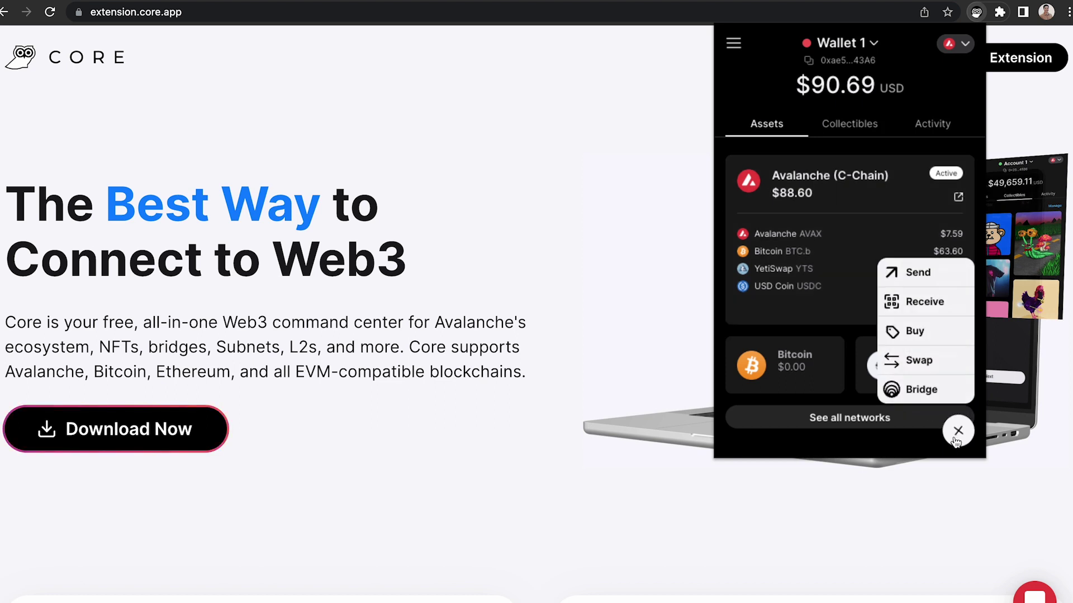
Step: Copy Coinbase's USD Coin receive address on the Avalanche C-Chain network
left_click(915, 270)
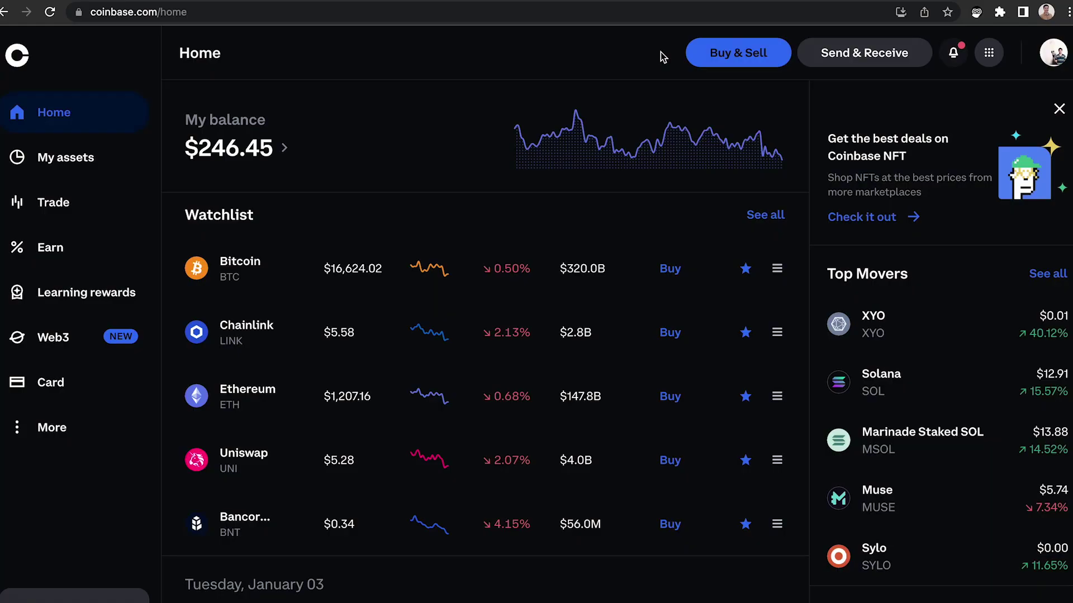
left_click(849, 57)
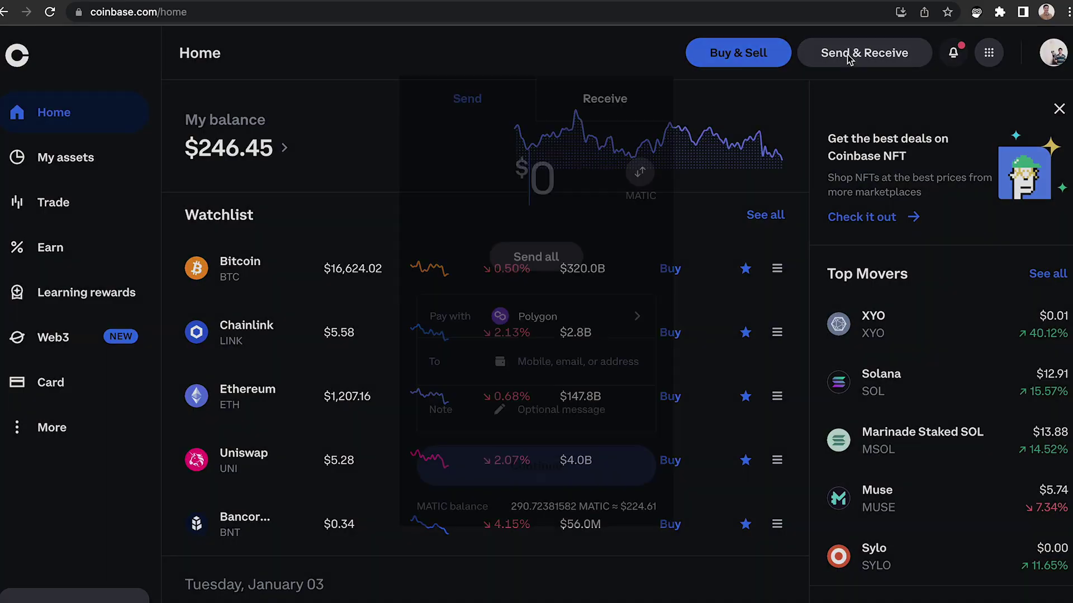
left_click(607, 106)
type("usd")
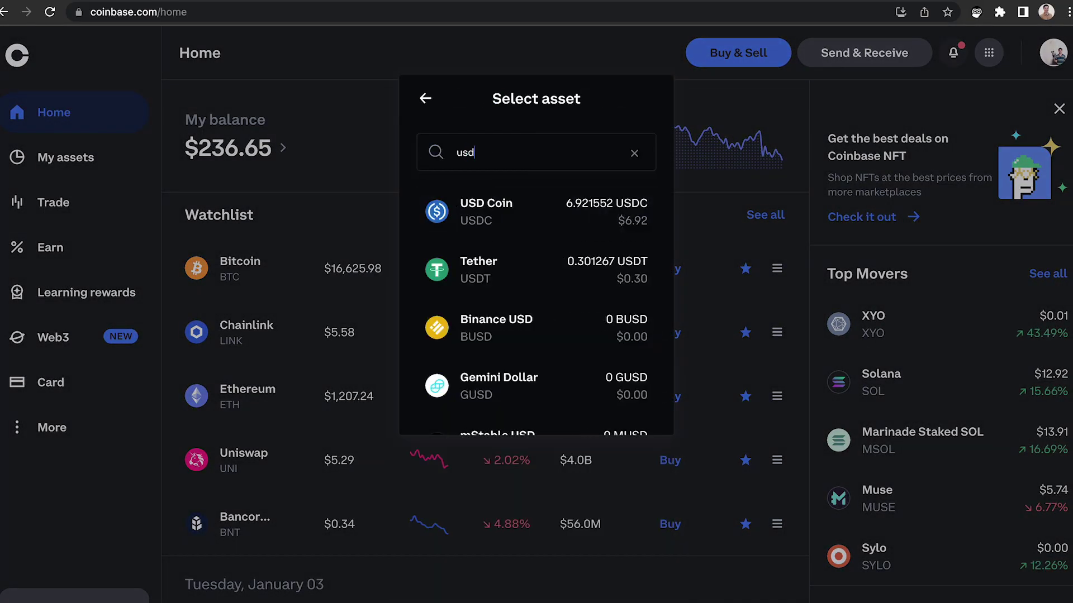
left_click(490, 214)
left_click(468, 472)
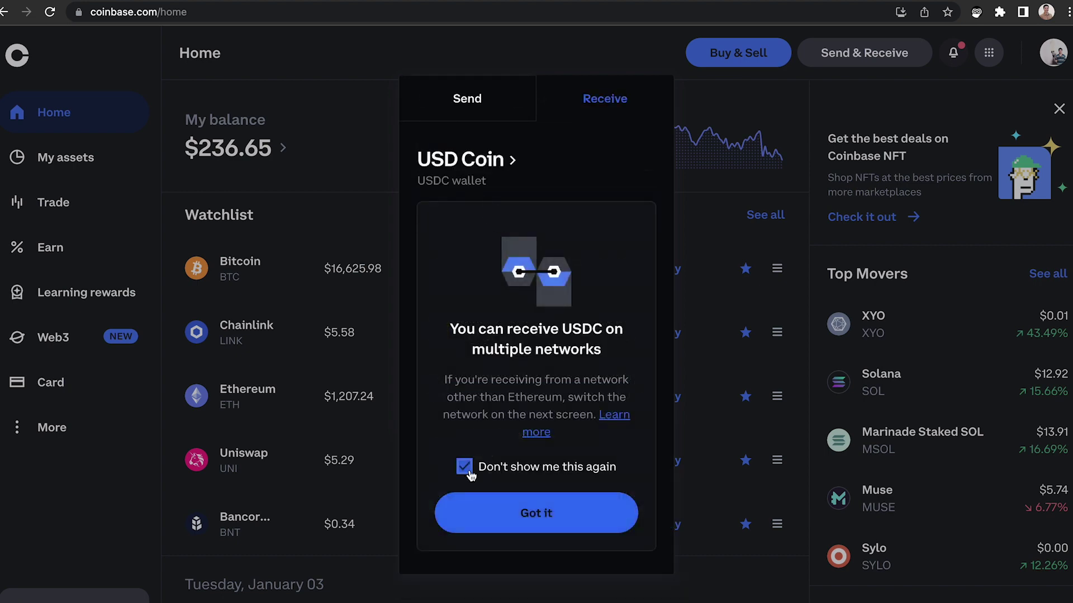
left_click(564, 517)
left_click(564, 230)
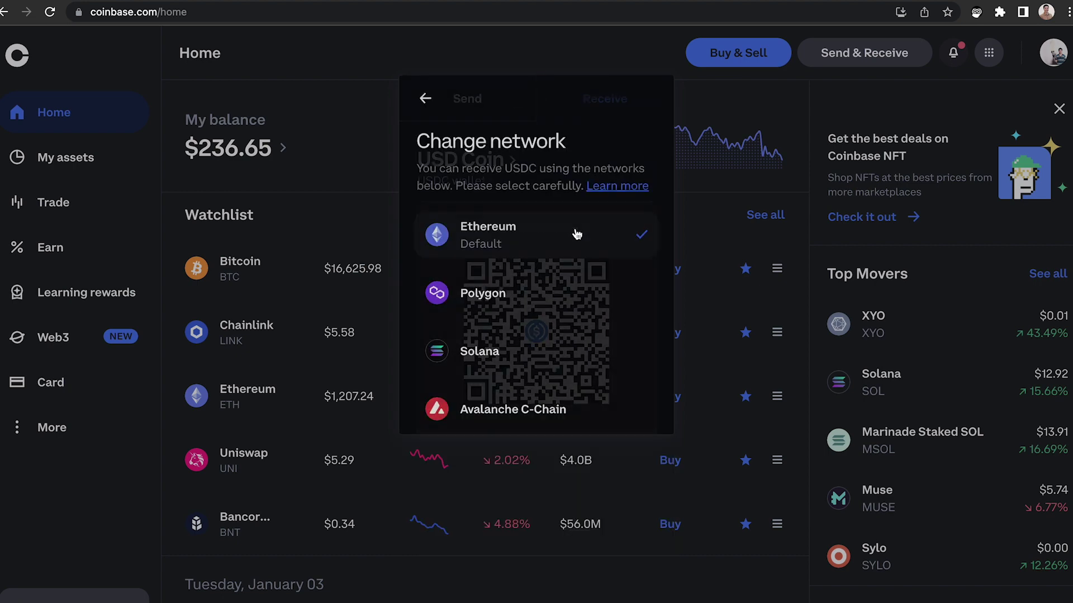
left_click(519, 416)
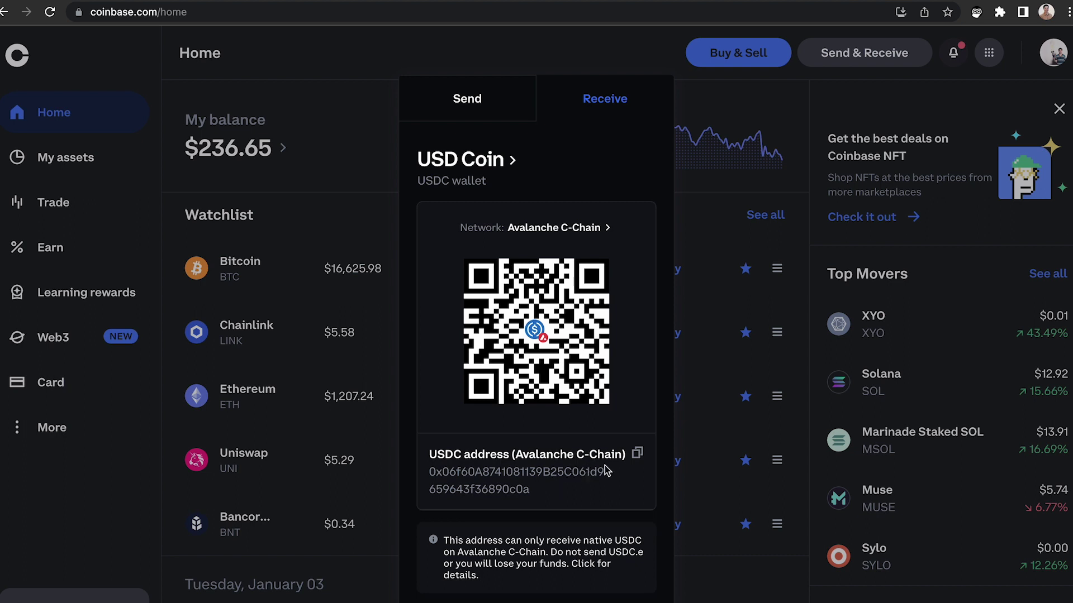
left_click(637, 453)
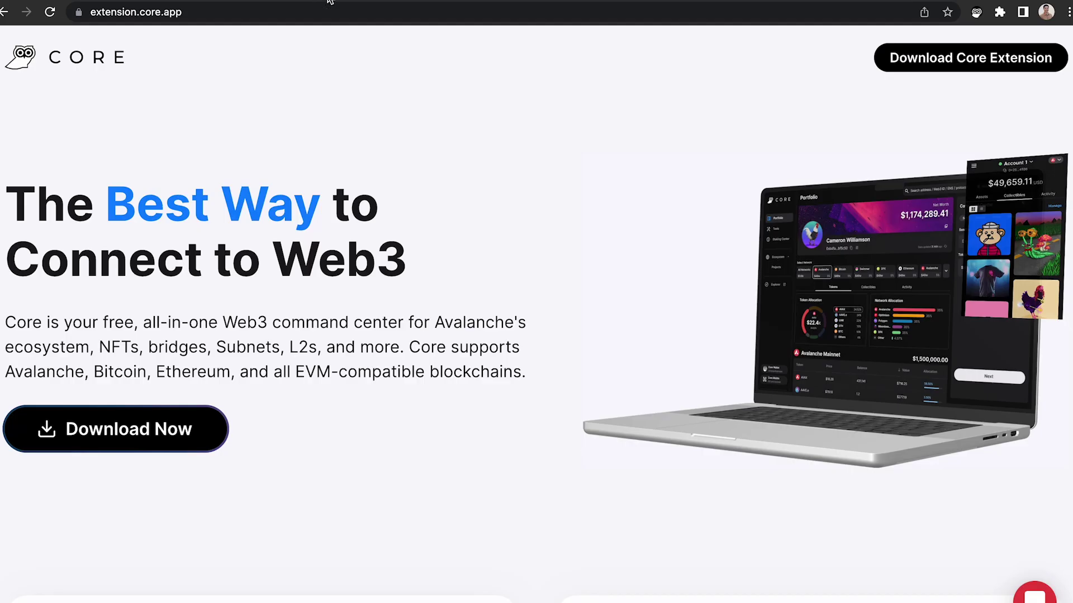
Step: Send 5 USDC from Core to the pasted Coinbase address and get the success confirmation
left_click(976, 12)
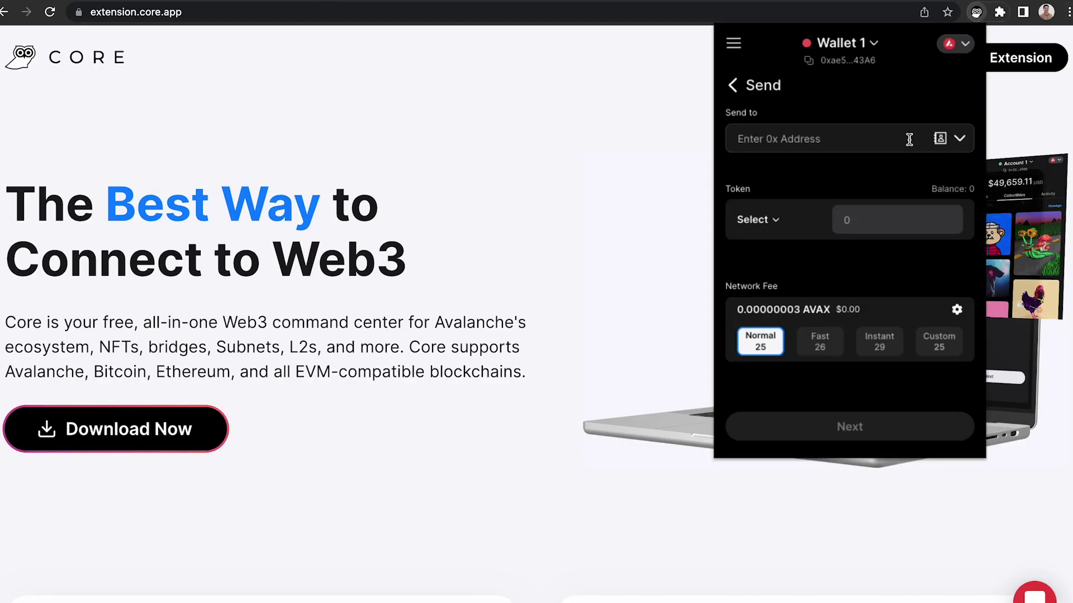
left_click(805, 140)
key("ctrl+v")
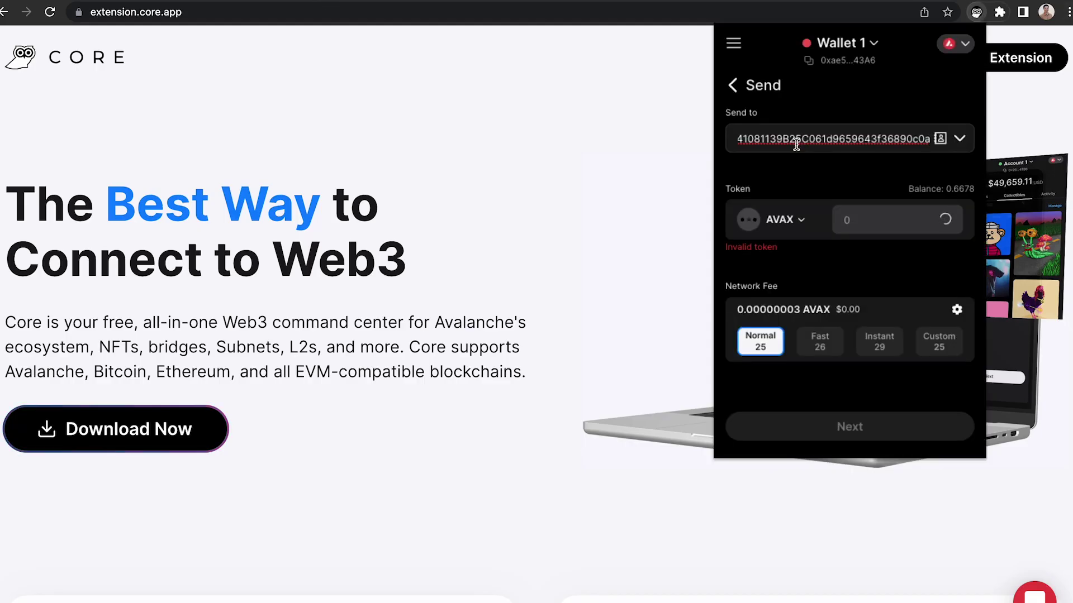
left_click(793, 219)
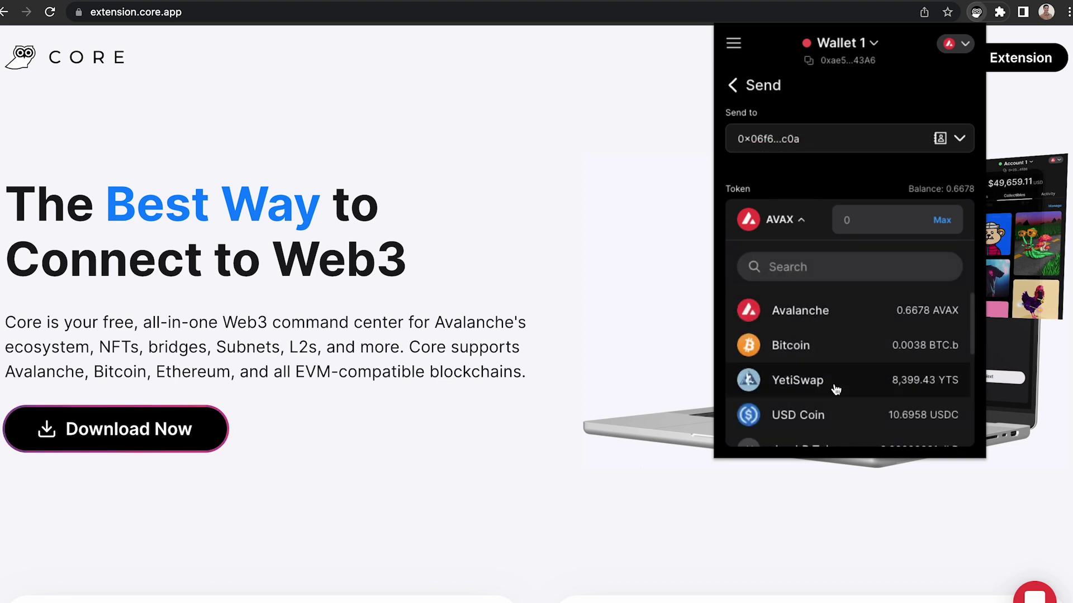
left_click(814, 414)
left_click(886, 223)
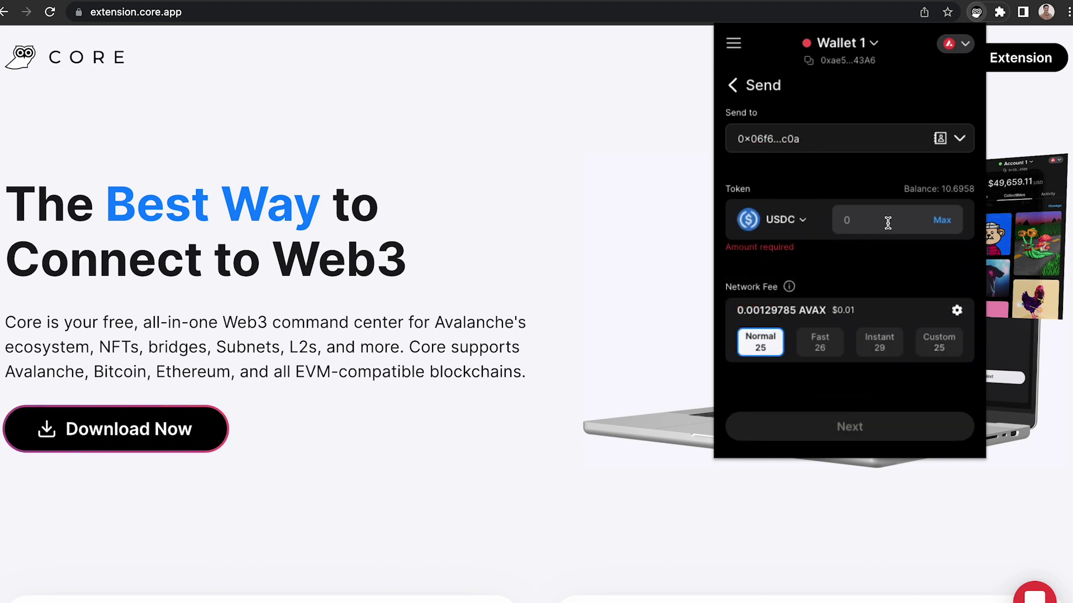
type("56")
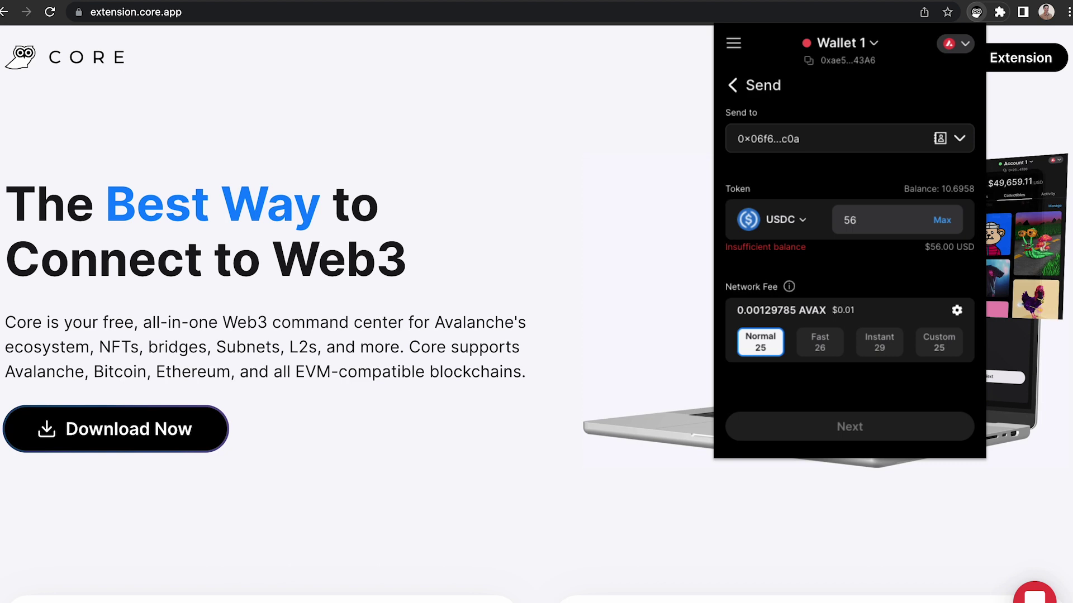
key("BackSpace")
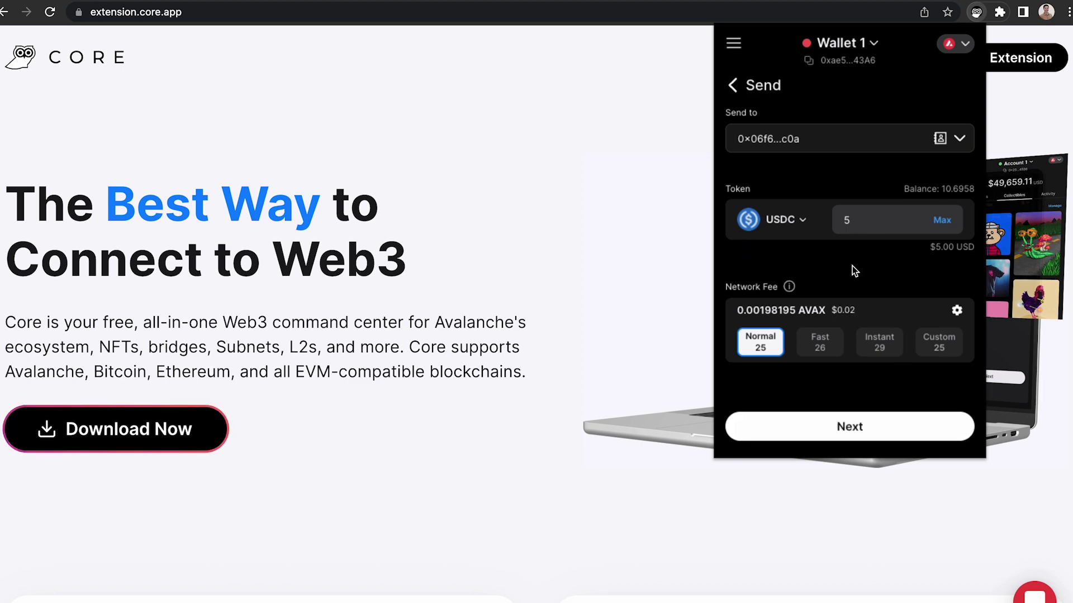
left_click(855, 427)
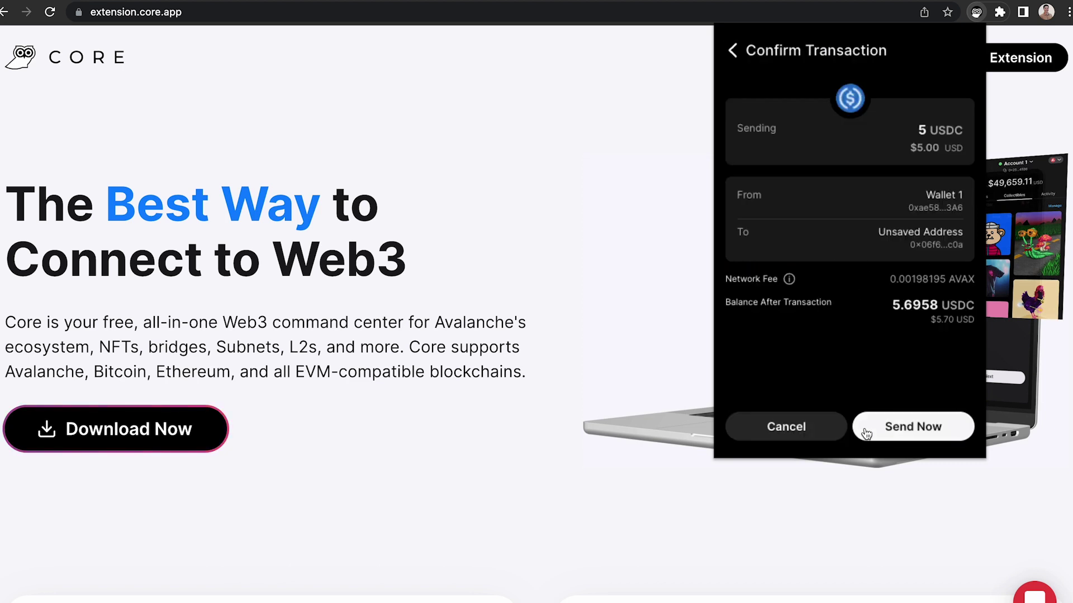
left_click(939, 430)
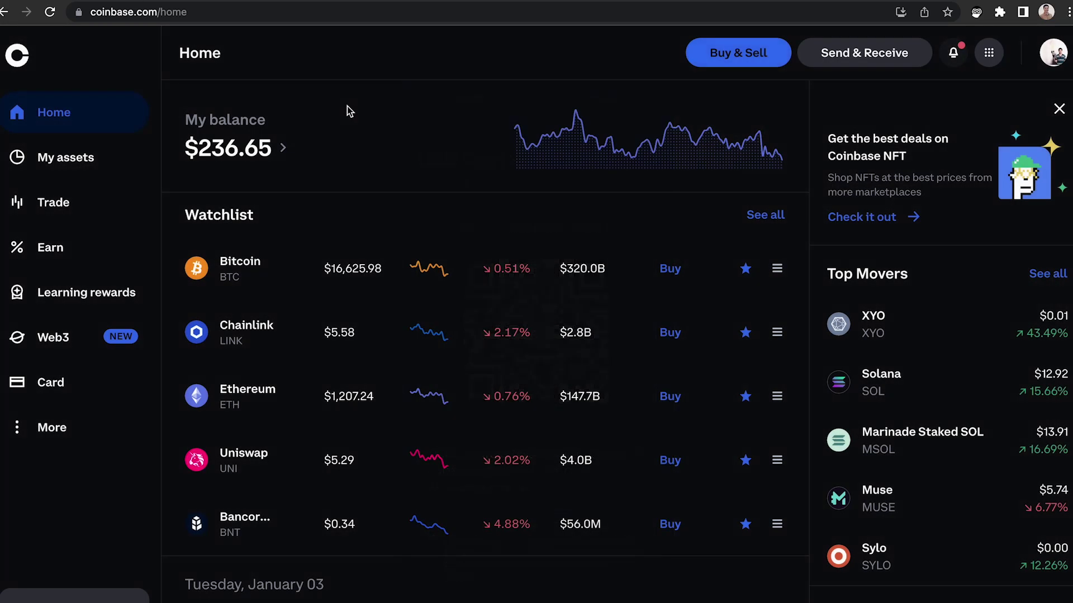
Step: Open the received +5.0000 USDC transaction in Coinbase's USD Coin primary balance history
left_click(513, 48)
left_click(109, 168)
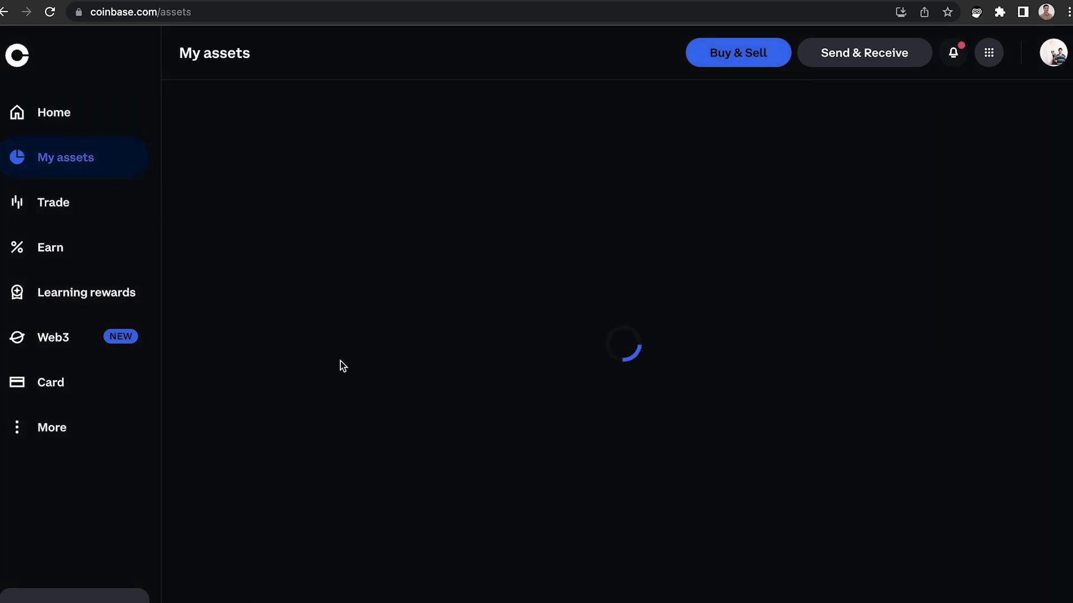
left_click(291, 585)
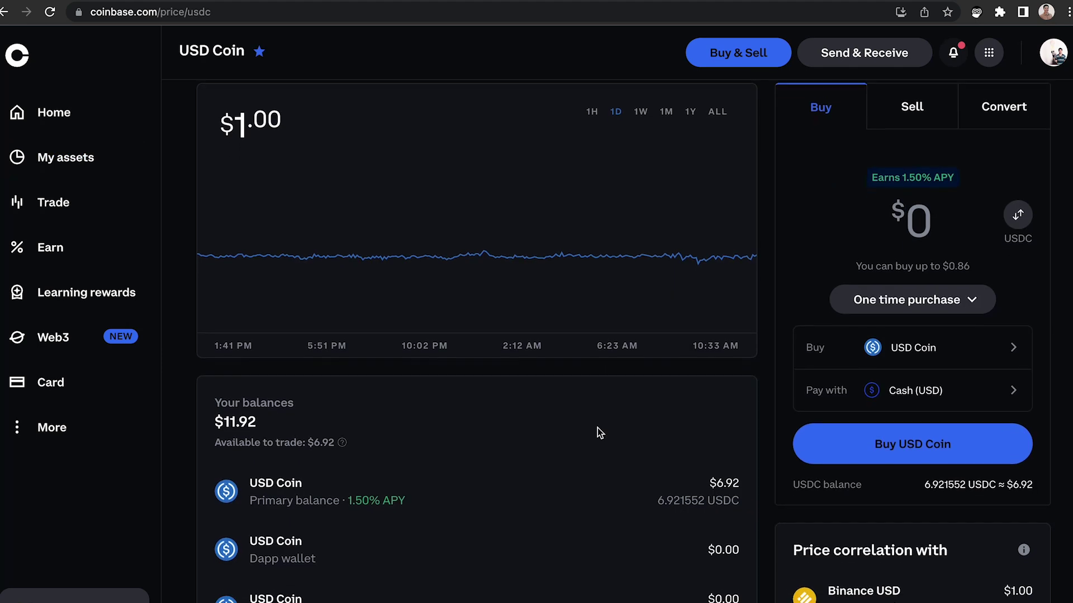
scroll(598, 428, "down", 2)
left_click(426, 389)
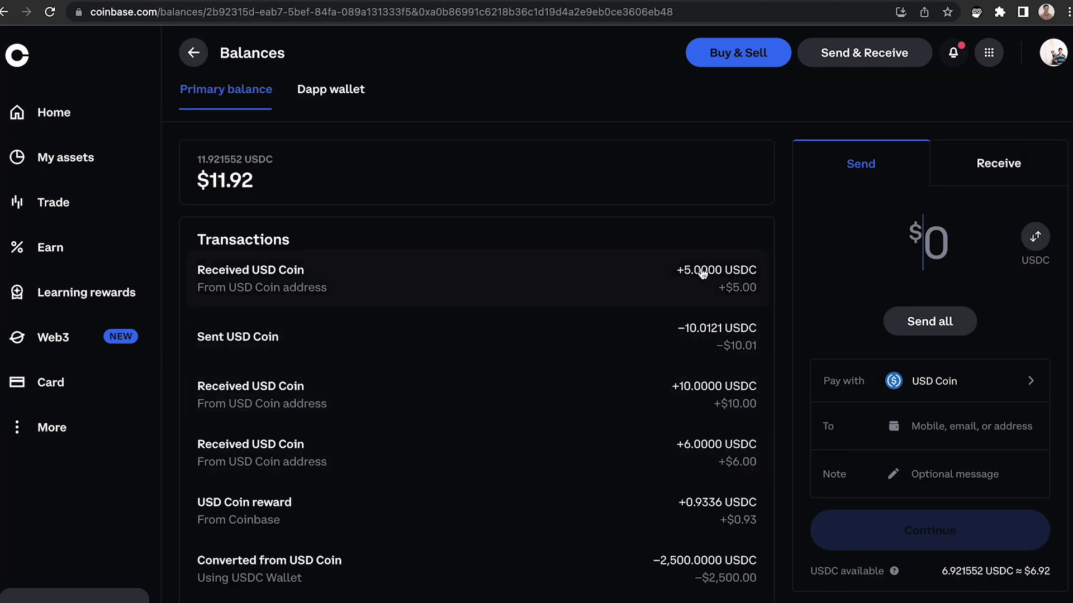
left_click(587, 286)
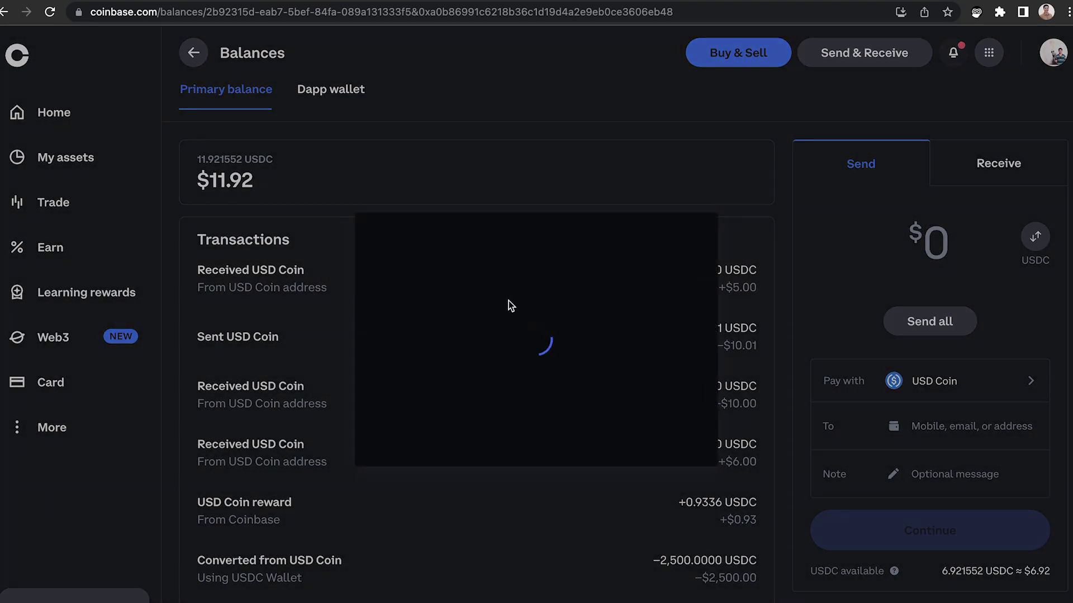